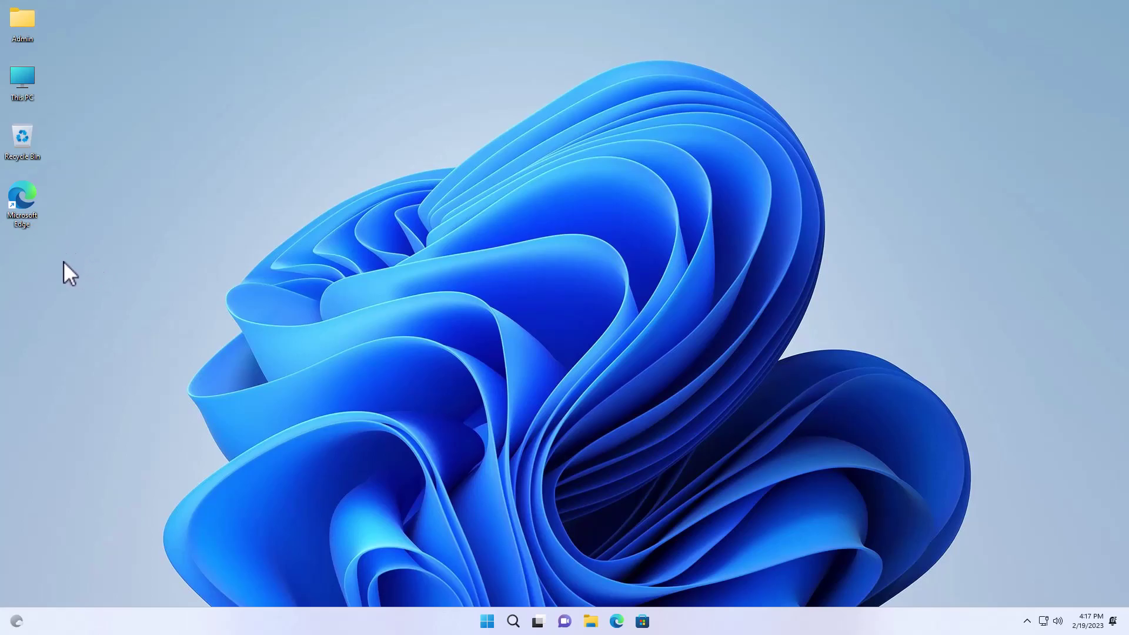
# Delete the Microsoft Edge desktop shortcut, then restore it from the Recycle Bin to below the Recycle Bin icon
pyautogui.moveTo(63, 281); pyautogui.dragTo(19, 207)
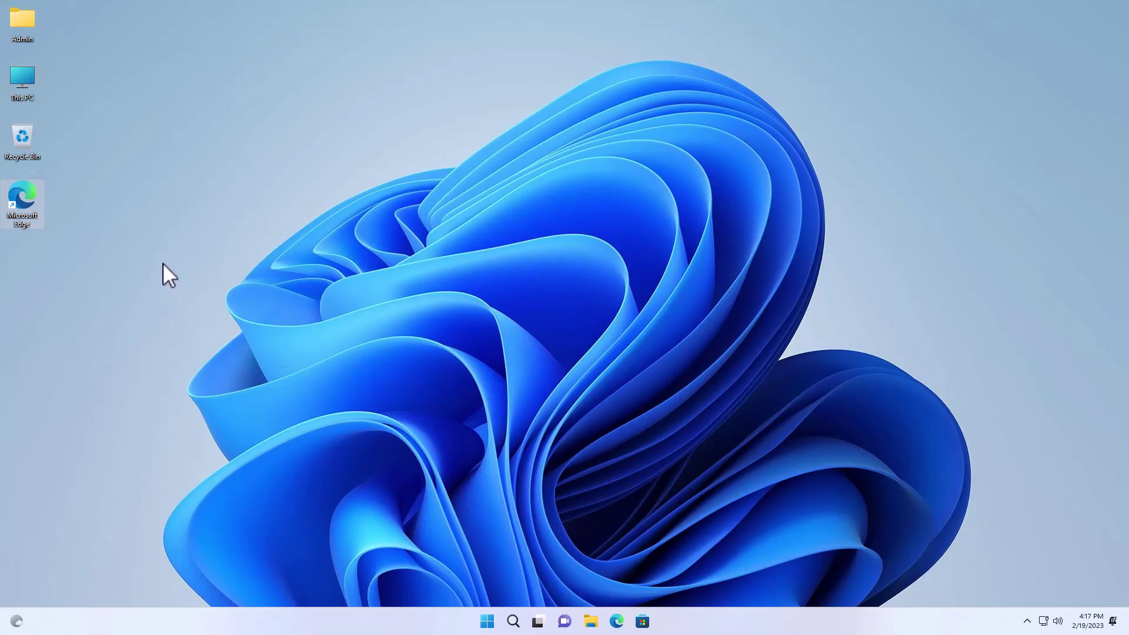
pyautogui.press('Delete')
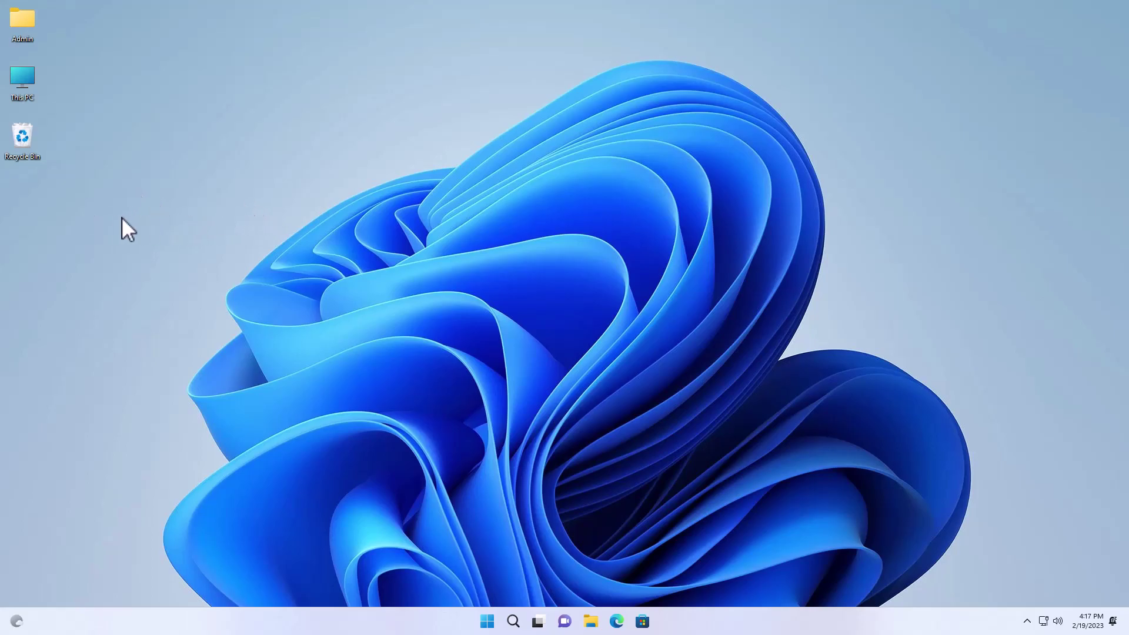
pyautogui.doubleClick(34, 153)
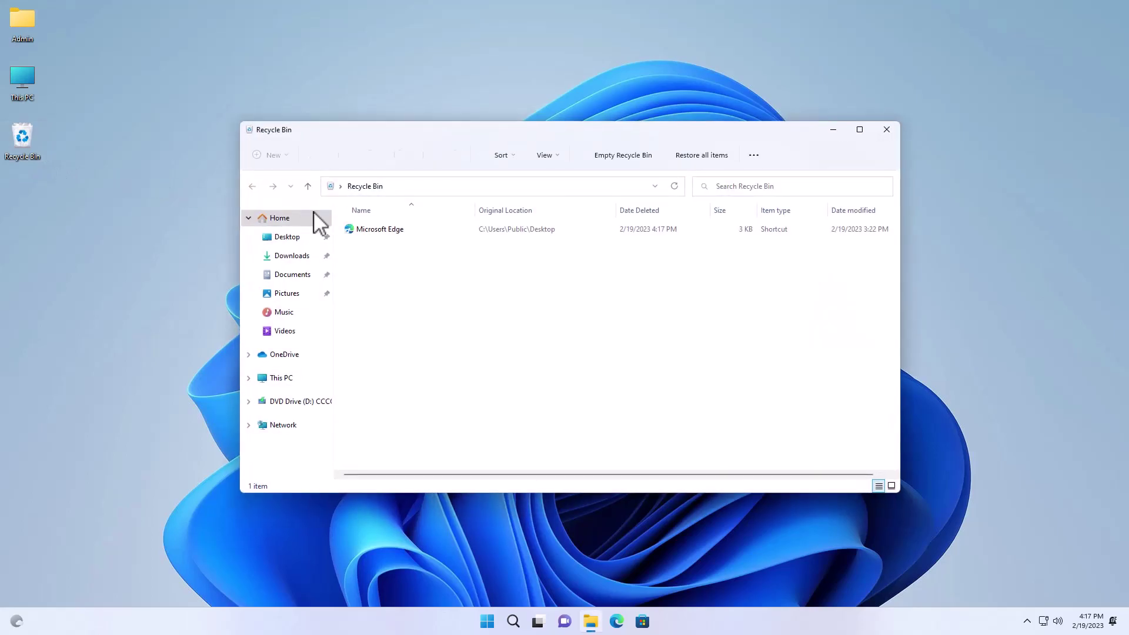
pyautogui.moveTo(406, 231); pyautogui.dragTo(134, 213)
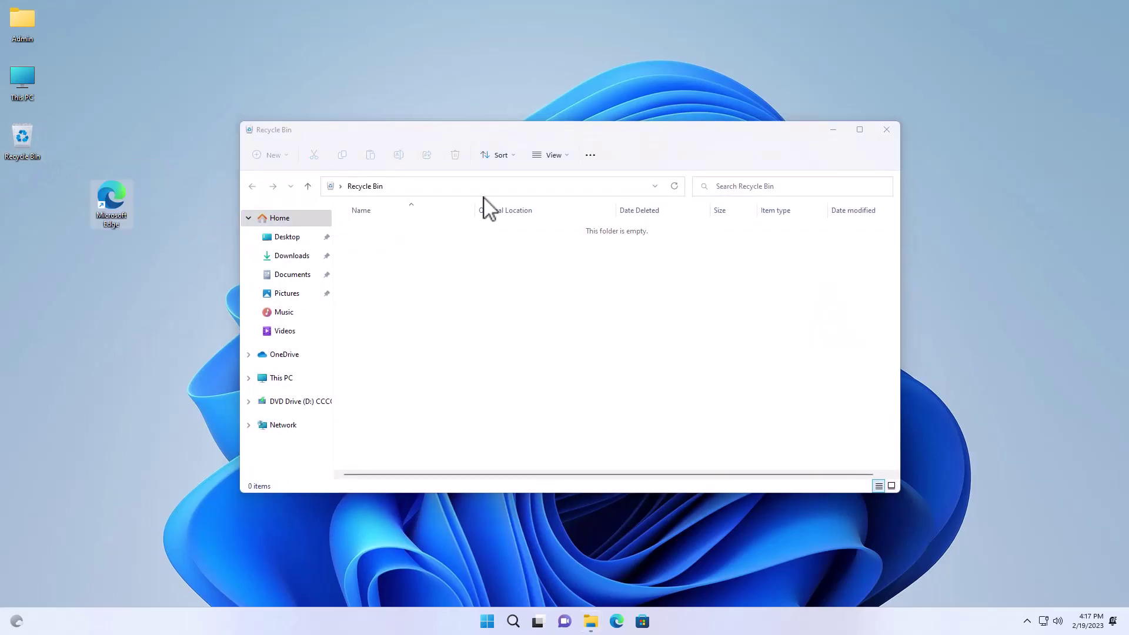
pyautogui.click(889, 132)
pyautogui.moveTo(26, 210); pyautogui.dragTo(29, 207)
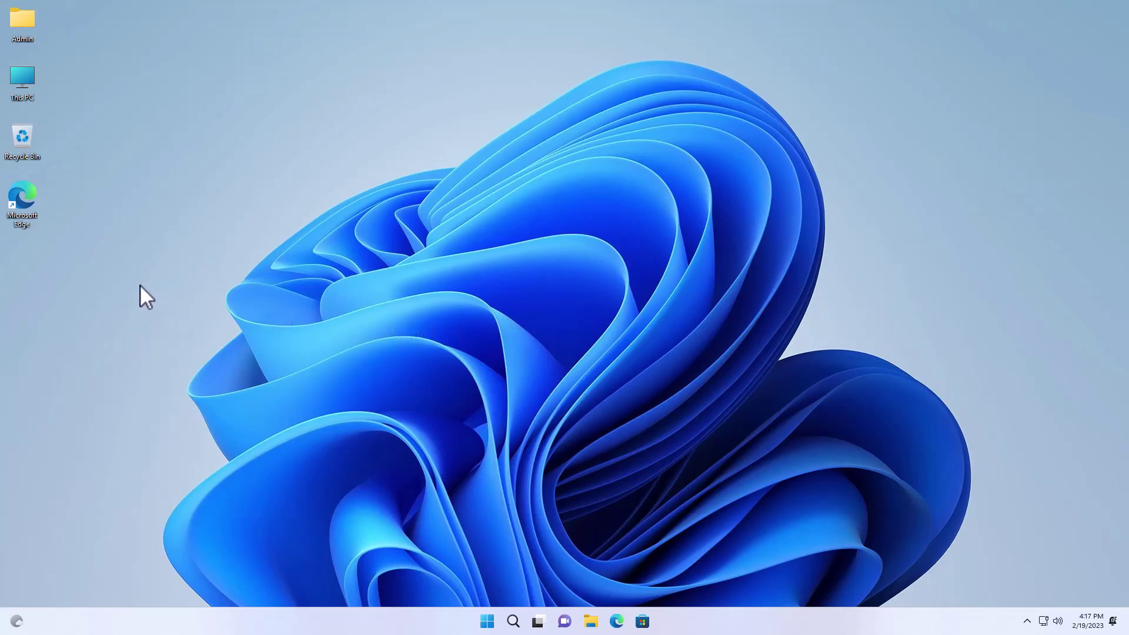
# Drag the Microsoft Edge shortcut onto the Recycle Bin icon to remove it from the desktop
pyautogui.moveTo(140, 284); pyautogui.dragTo(22, 136)
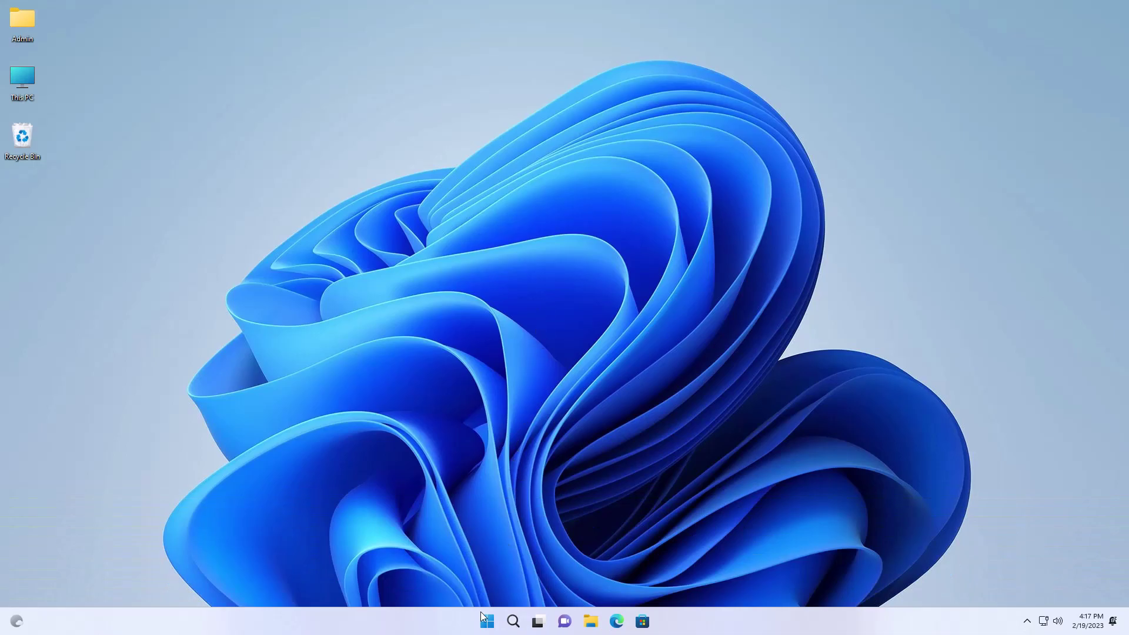
# Launch regedit from Start search and approve the administrator prompt
pyautogui.click(486, 621)
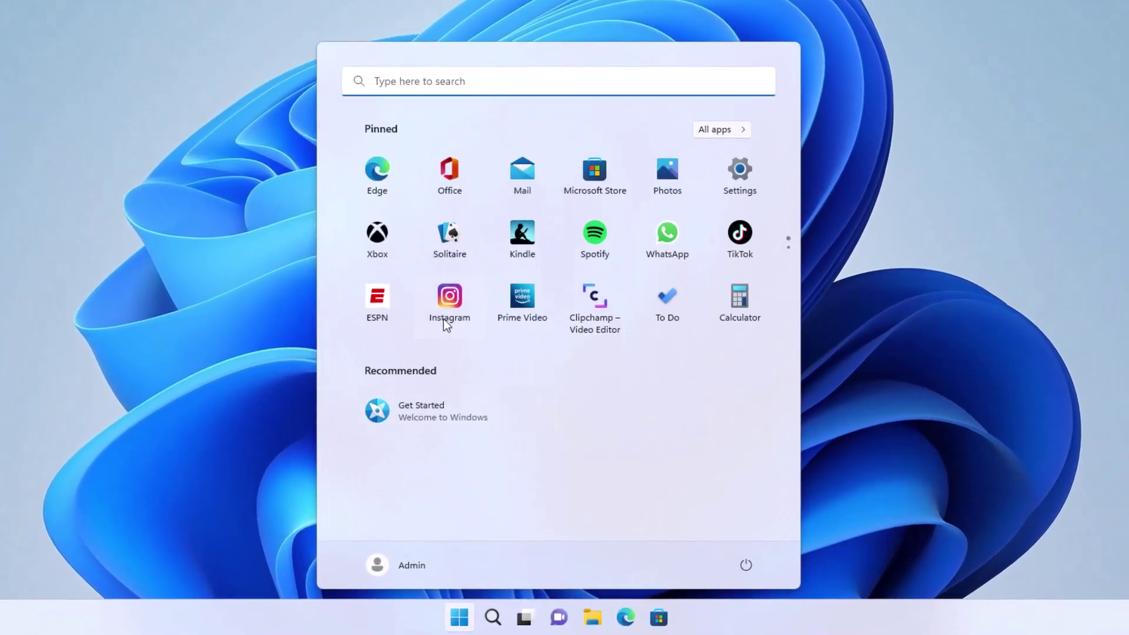
pyautogui.click(440, 86)
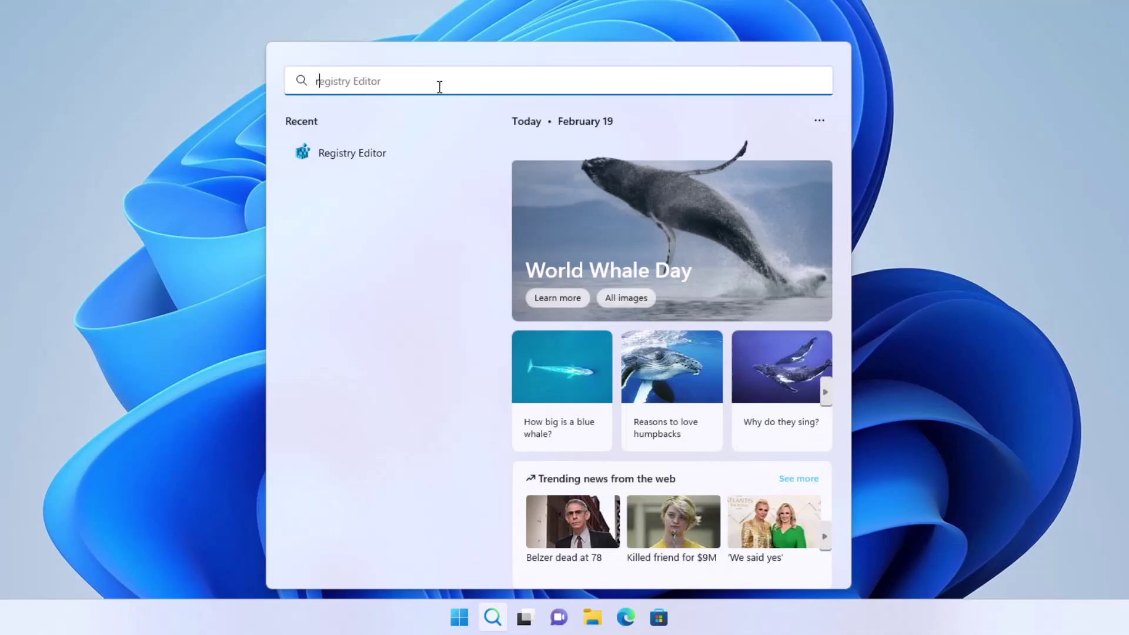
pyautogui.write('regedit')
pyautogui.press('Return')
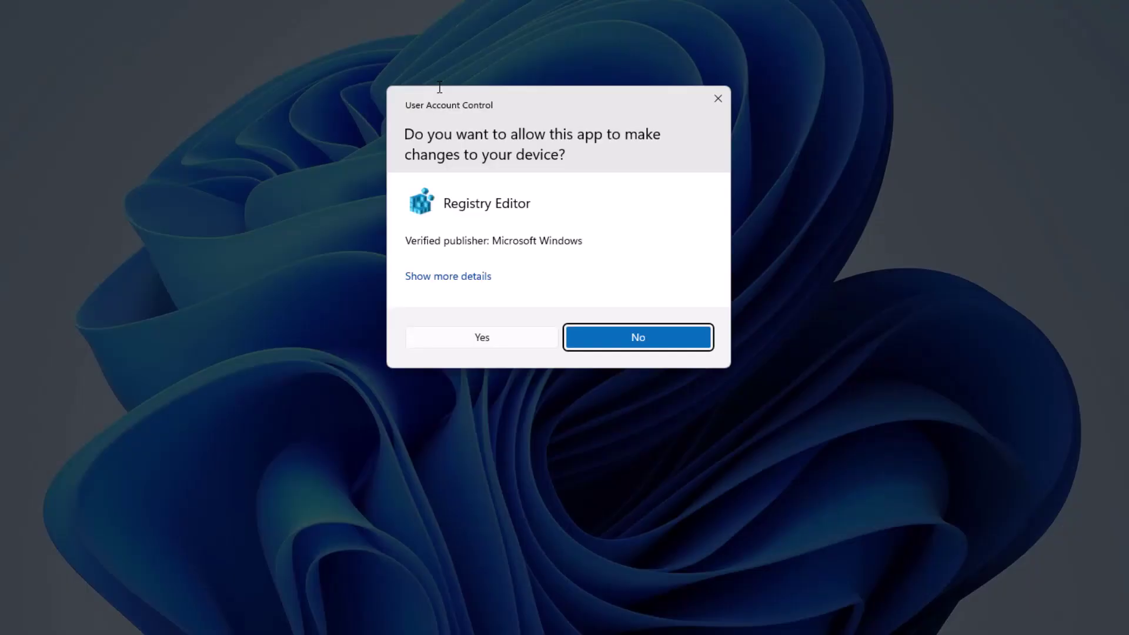
pyautogui.click(499, 344)
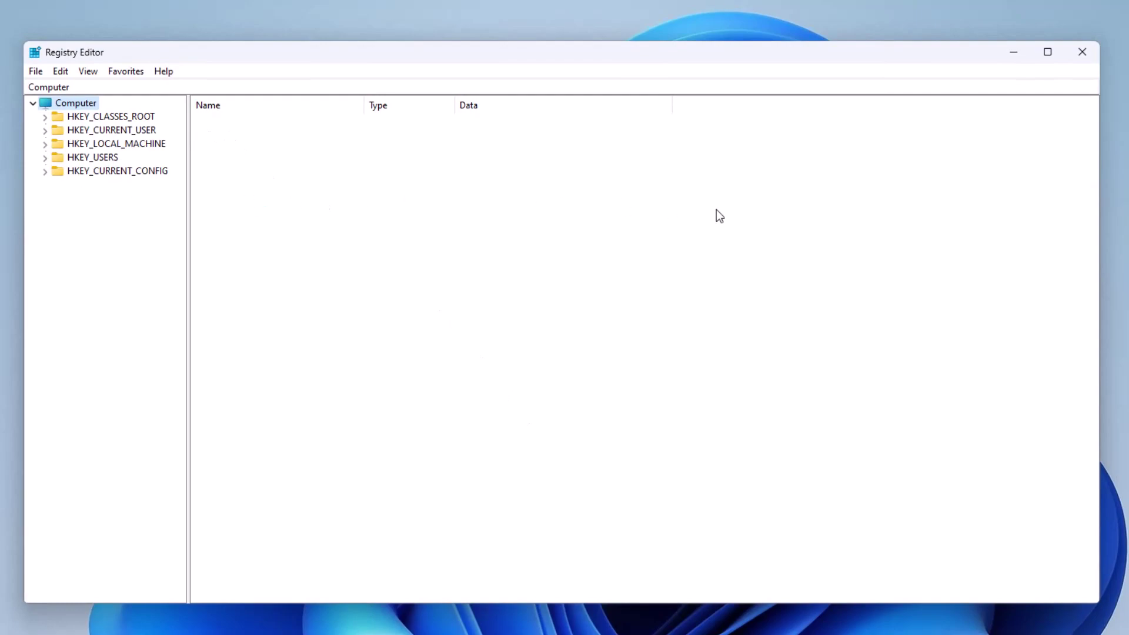
# Expand HKEY_LOCAL_MACHINE > SOFTWARE > Policies > Microsoft and widen the key tree pane
pyautogui.doubleClick(100, 147)
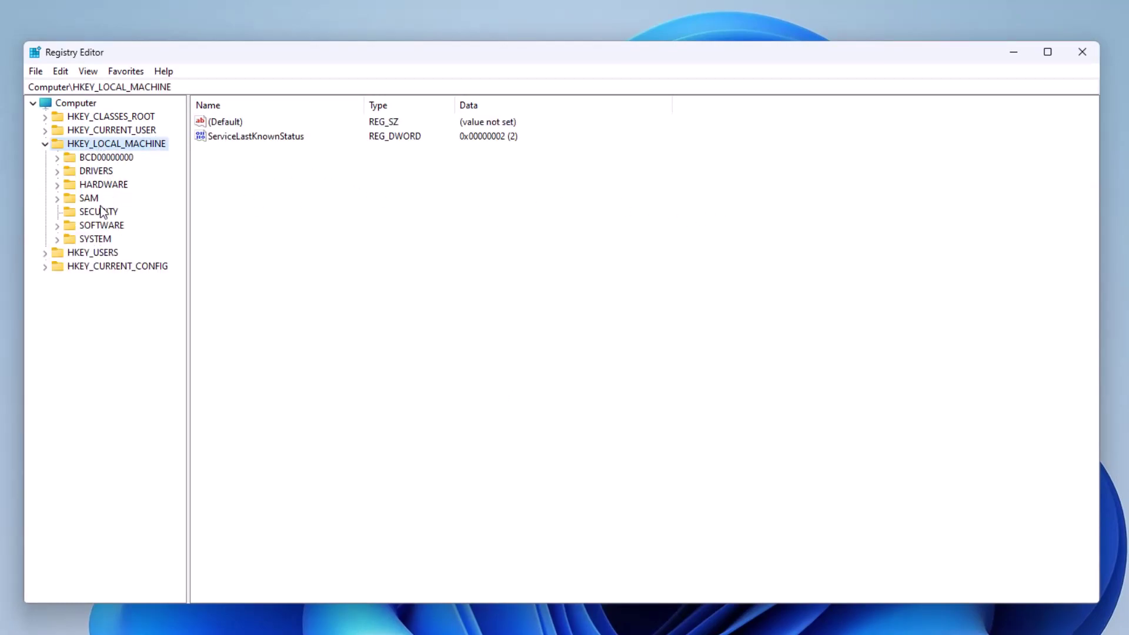
pyautogui.doubleClick(100, 227)
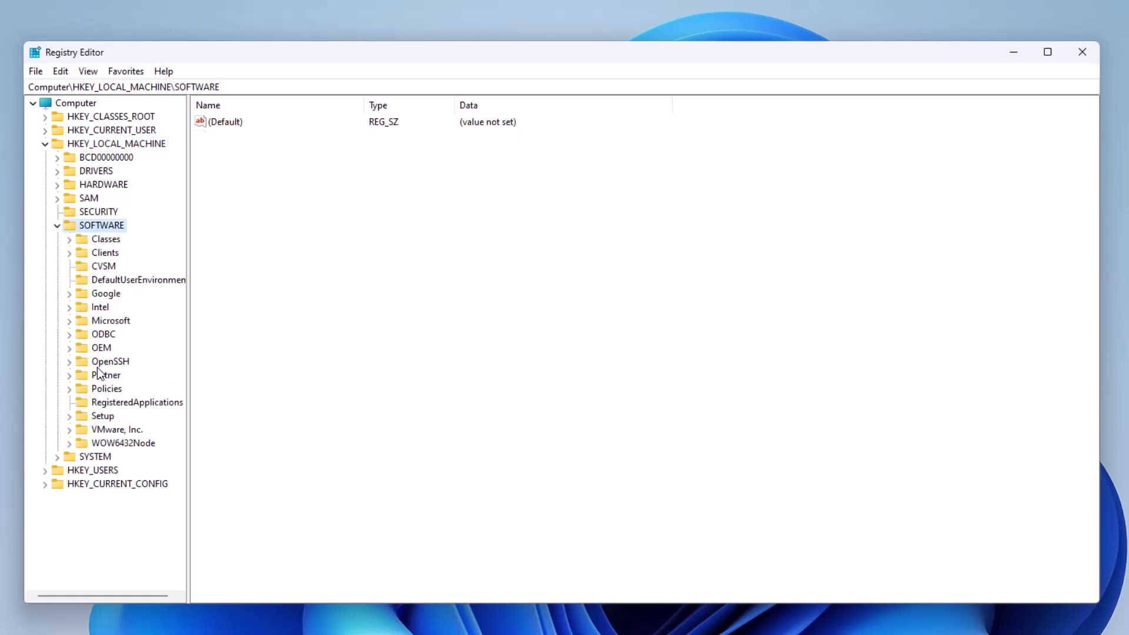
pyautogui.doubleClick(103, 390)
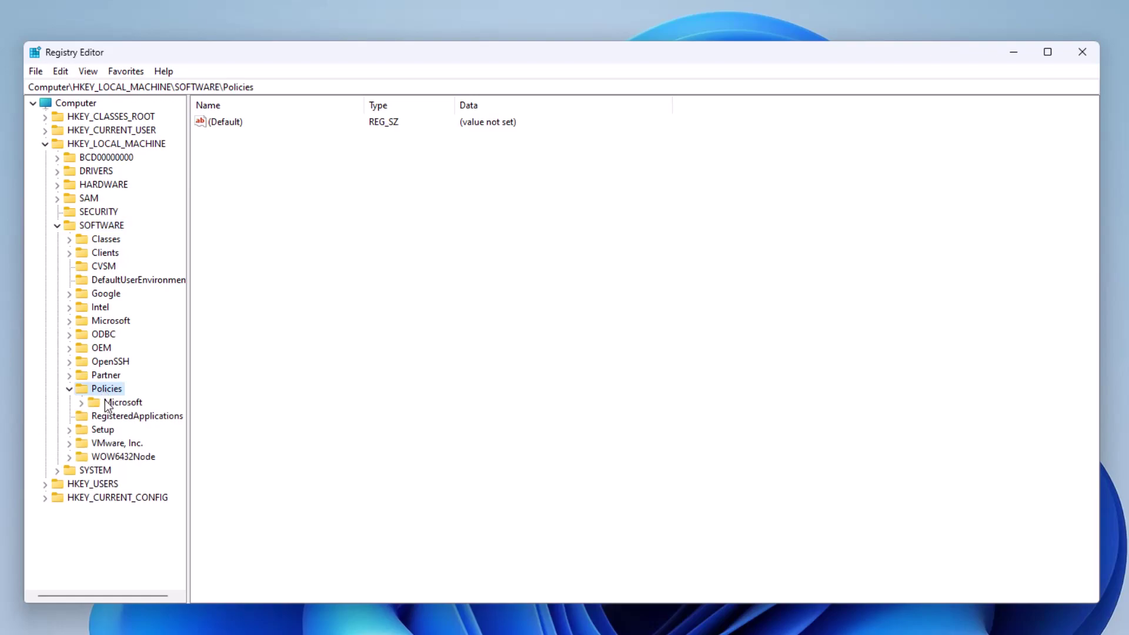
pyautogui.doubleClick(111, 403)
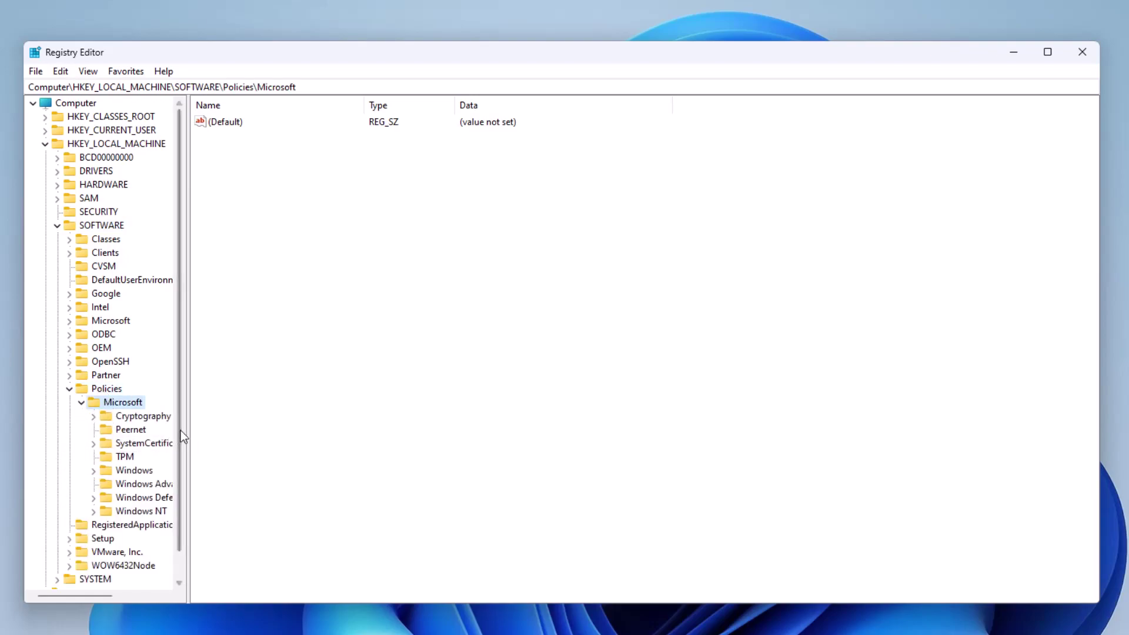
pyautogui.moveTo(188, 426); pyautogui.dragTo(257, 428)
pyautogui.scroll(-1, 120, 418)
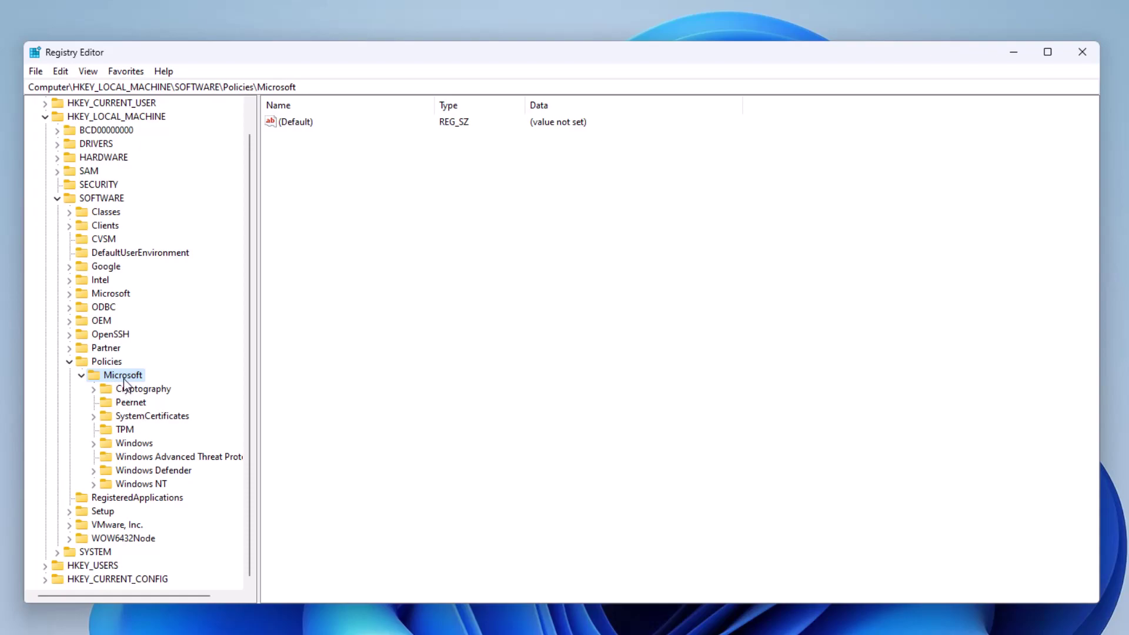
# Create a new subkey named 'EdgeUpdate' under the Policies\Microsoft key
pyautogui.rightClick(123, 378)
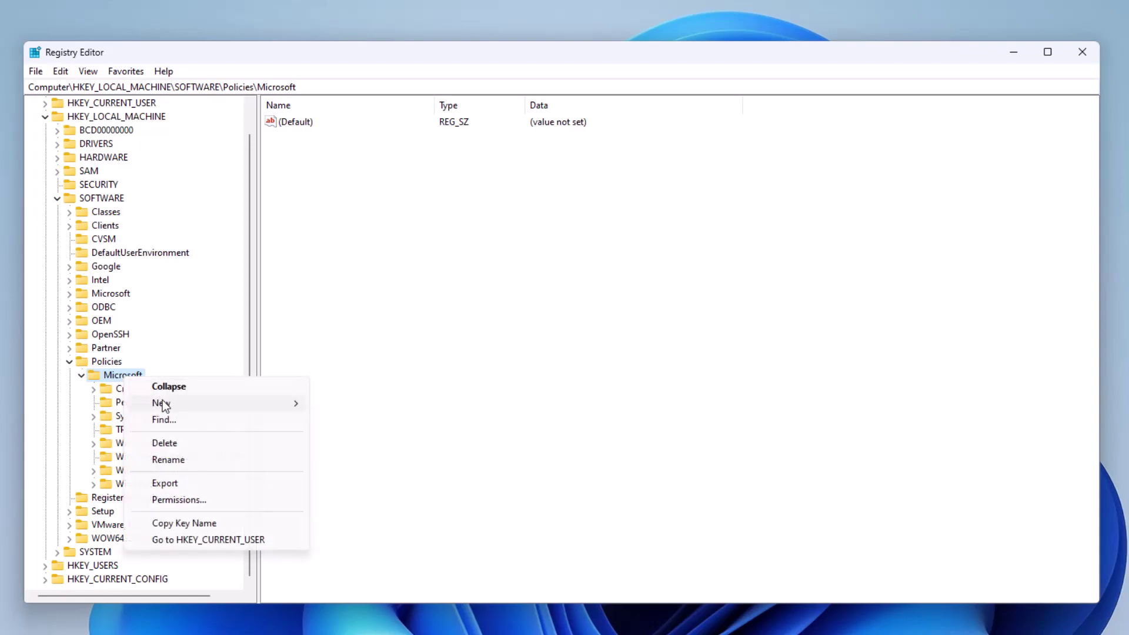
pyautogui.moveTo(163, 405)
pyautogui.click(312, 403)
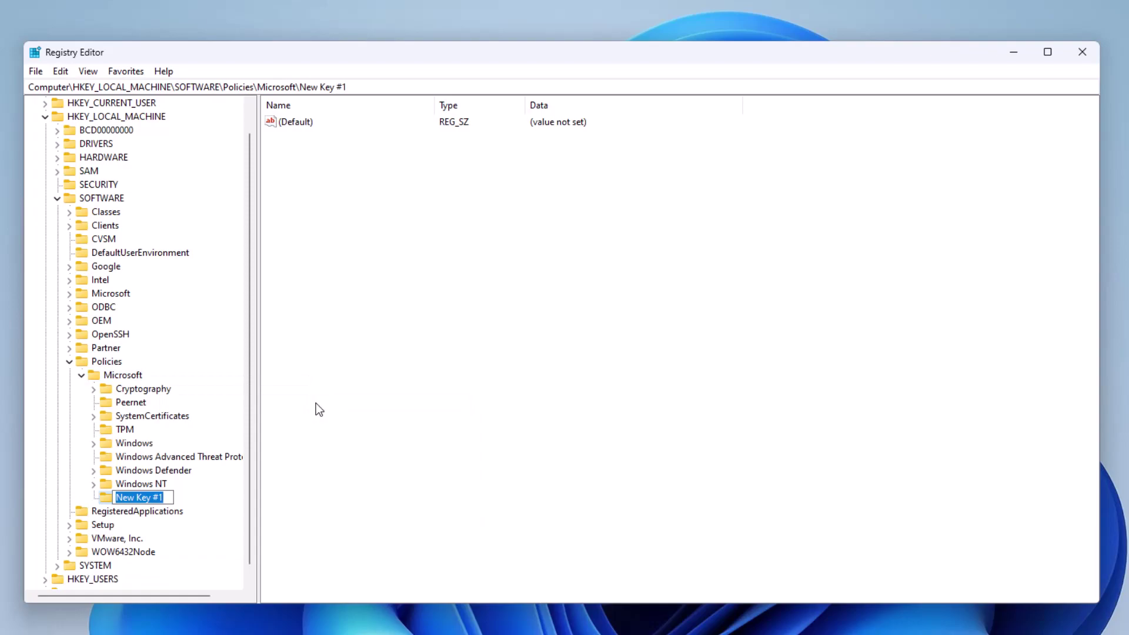
pyautogui.write('EdgeUpda')
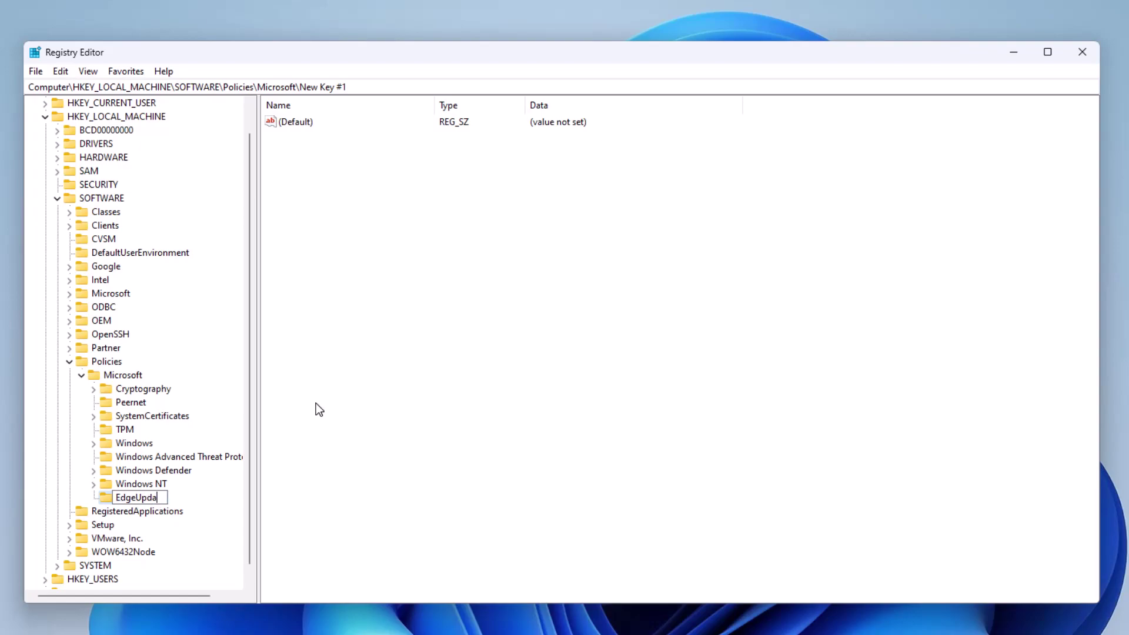
pyautogui.write('te')
pyautogui.press('Return')
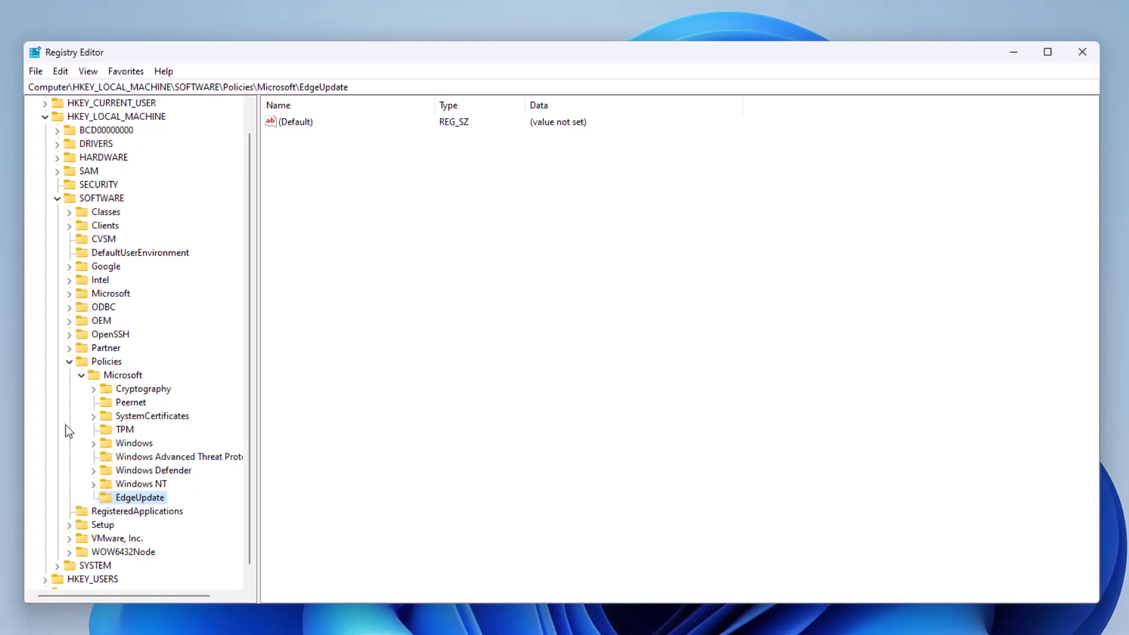
# Add a new DWORD (32-bit) value in the EdgeUpdate key's values list
pyautogui.rightClick(141, 504)
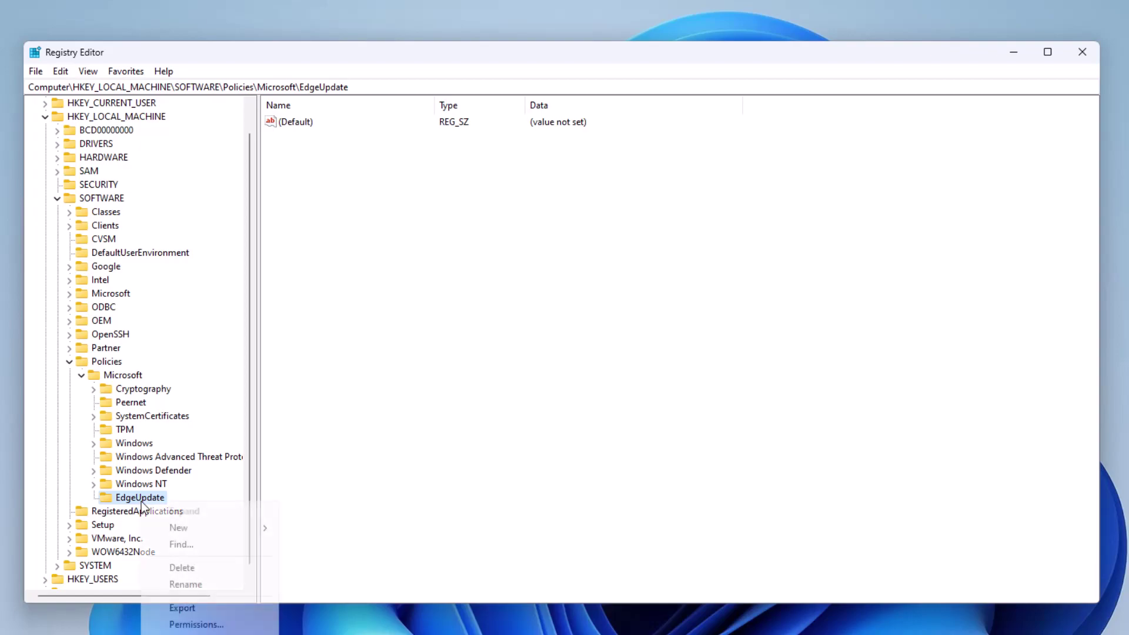
pyautogui.click(311, 352)
pyautogui.press('Tab')
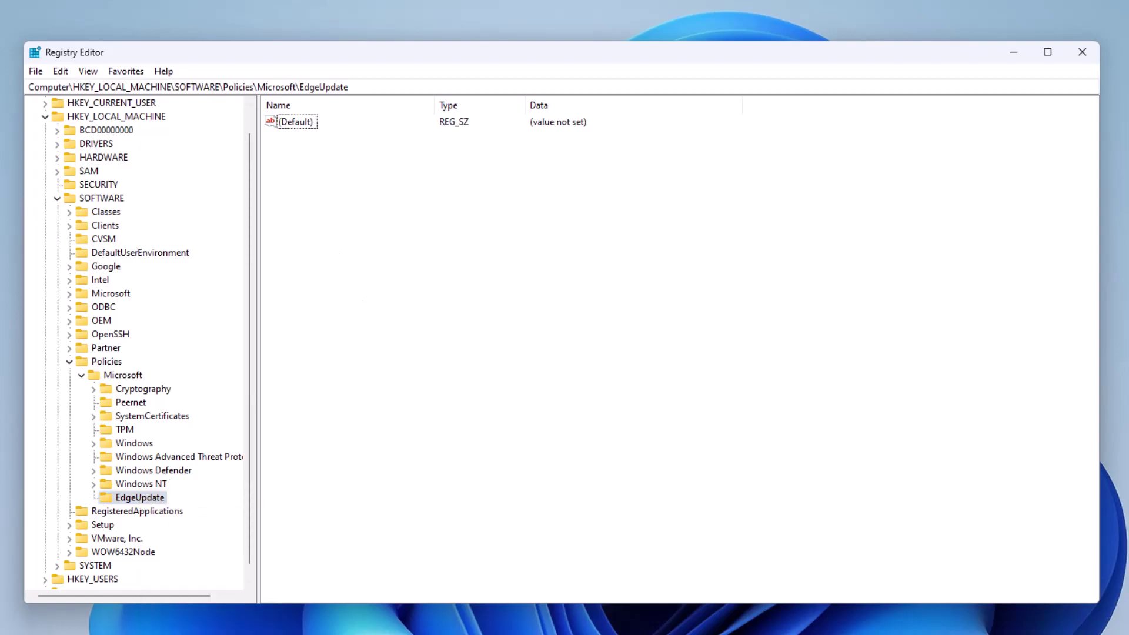
pyautogui.rightClick(301, 209)
pyautogui.moveTo(316, 220)
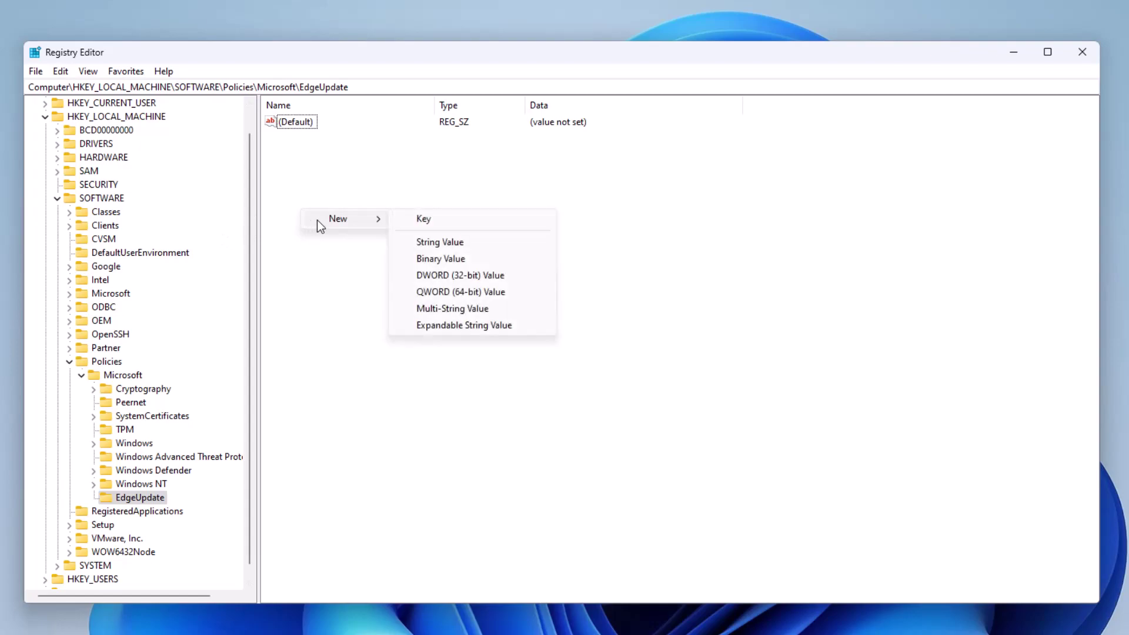
pyautogui.click(430, 276)
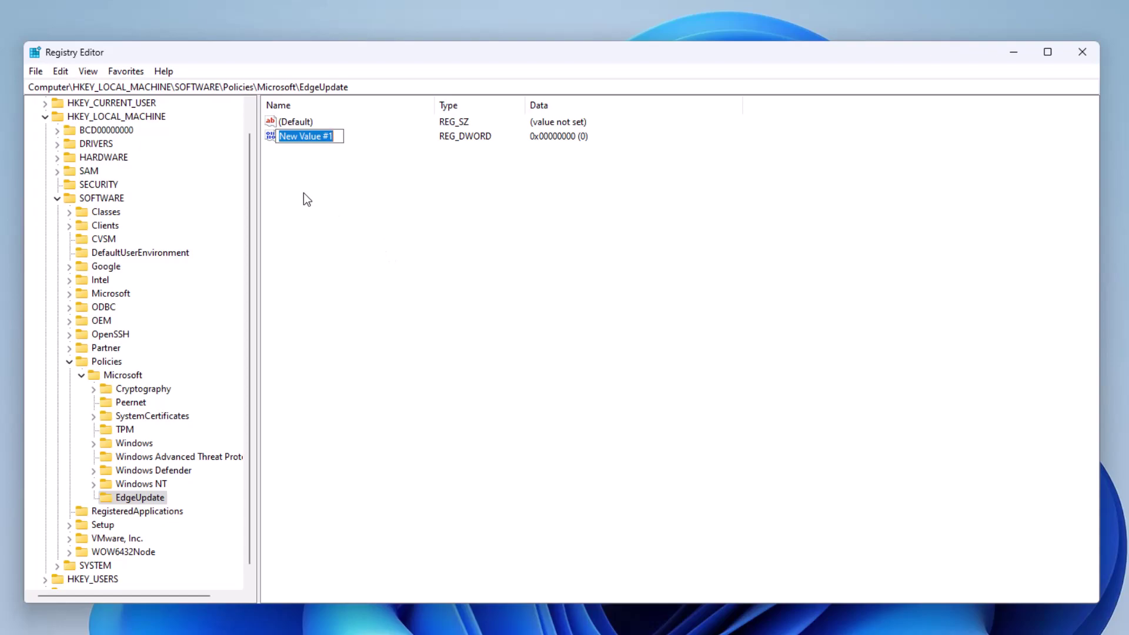
pyautogui.press('Return')
# Rename the new DWORD value to 'RemoveDesktopShortcutDefault'
pyautogui.rightClick(305, 139)
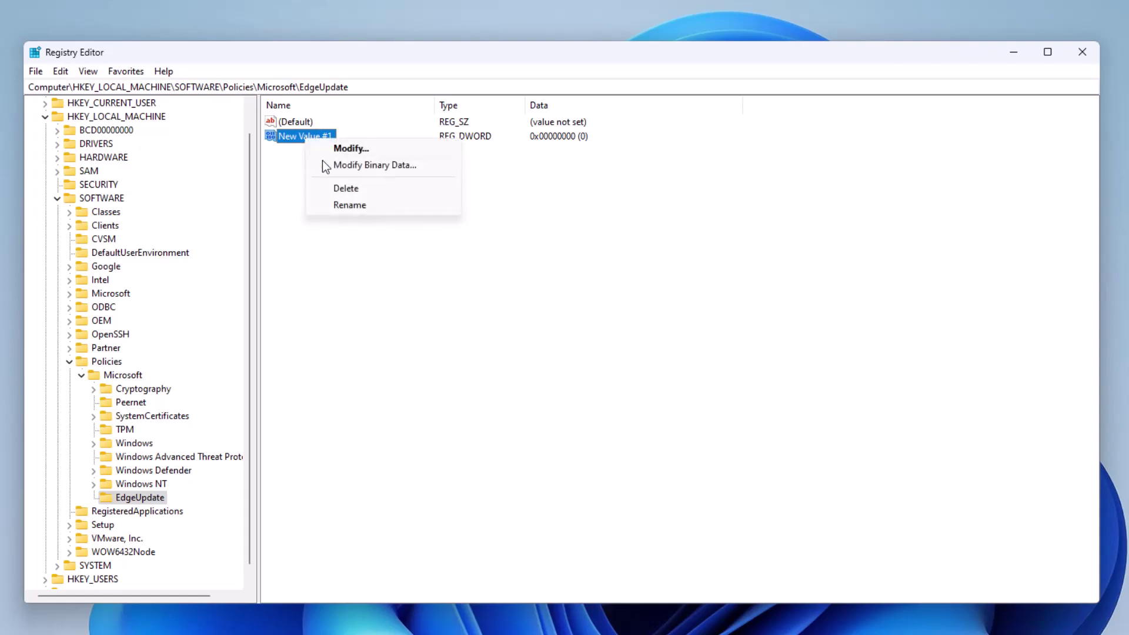
pyautogui.click(335, 204)
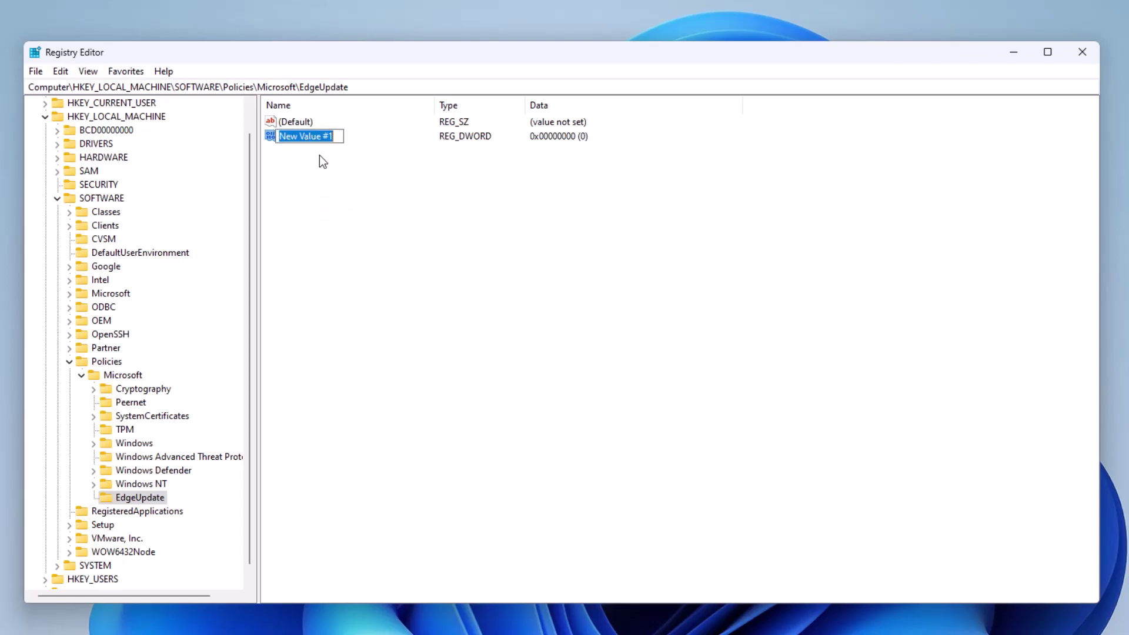
pyautogui.write('RemoveDes')
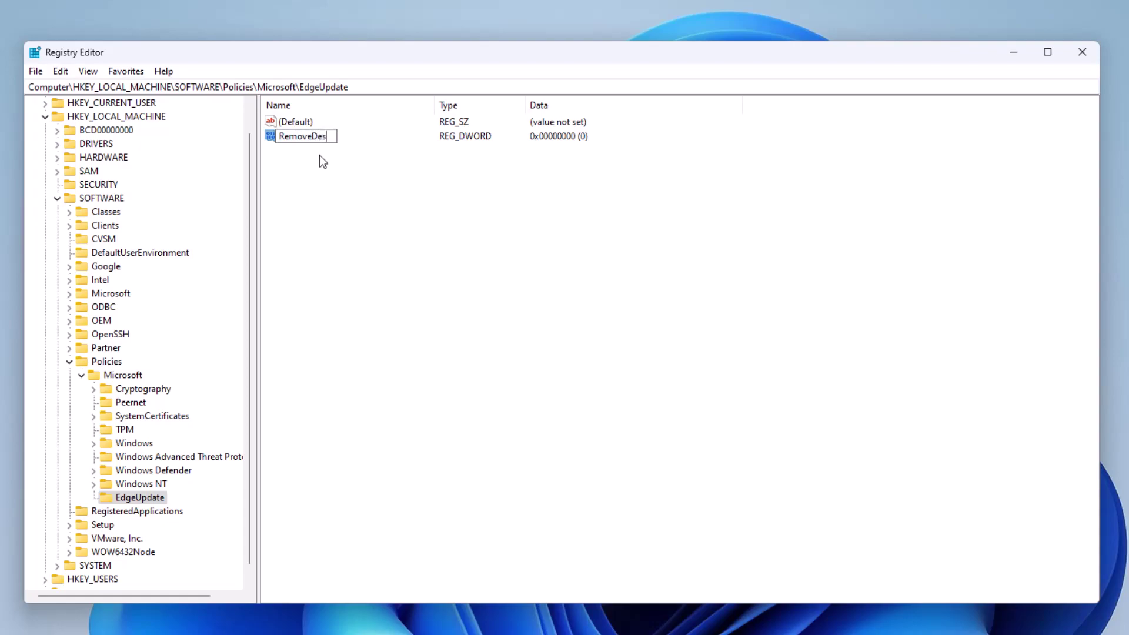
pyautogui.write('ktopShortcutDefault')
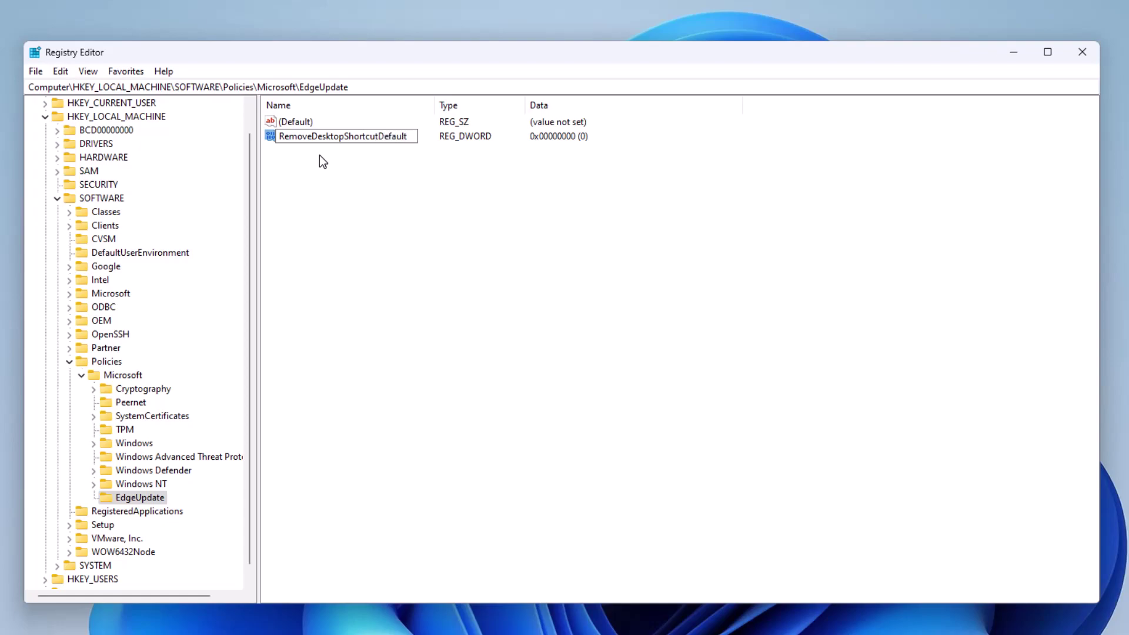
pyautogui.press('Return')
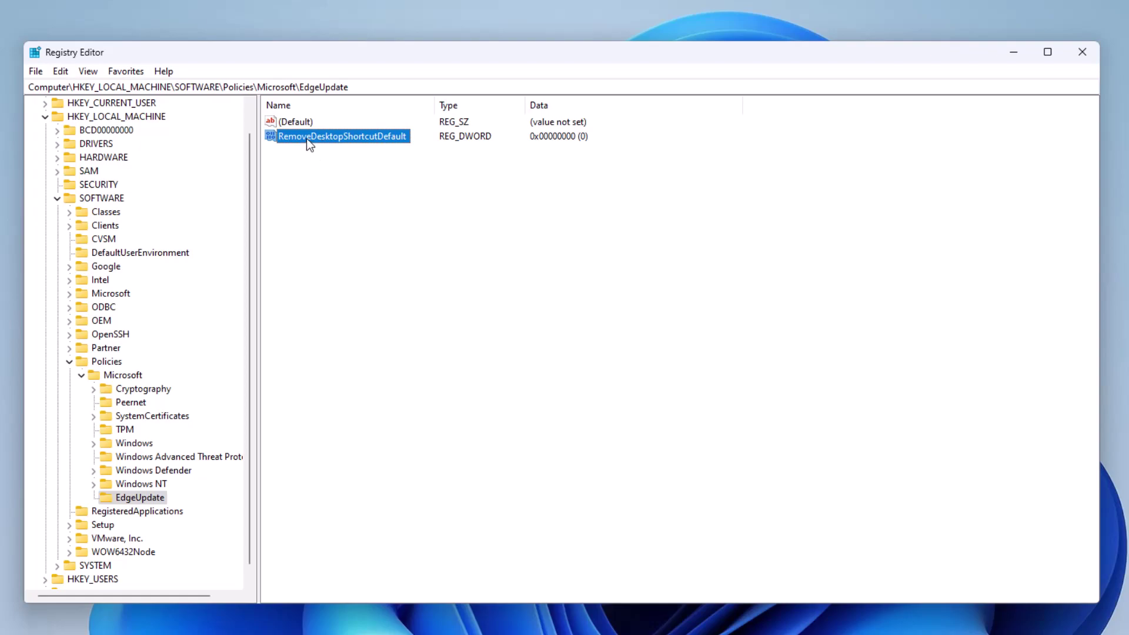
# Change RemoveDesktopShortcutDefault's value data from 0 to 1
pyautogui.doubleClick(307, 140)
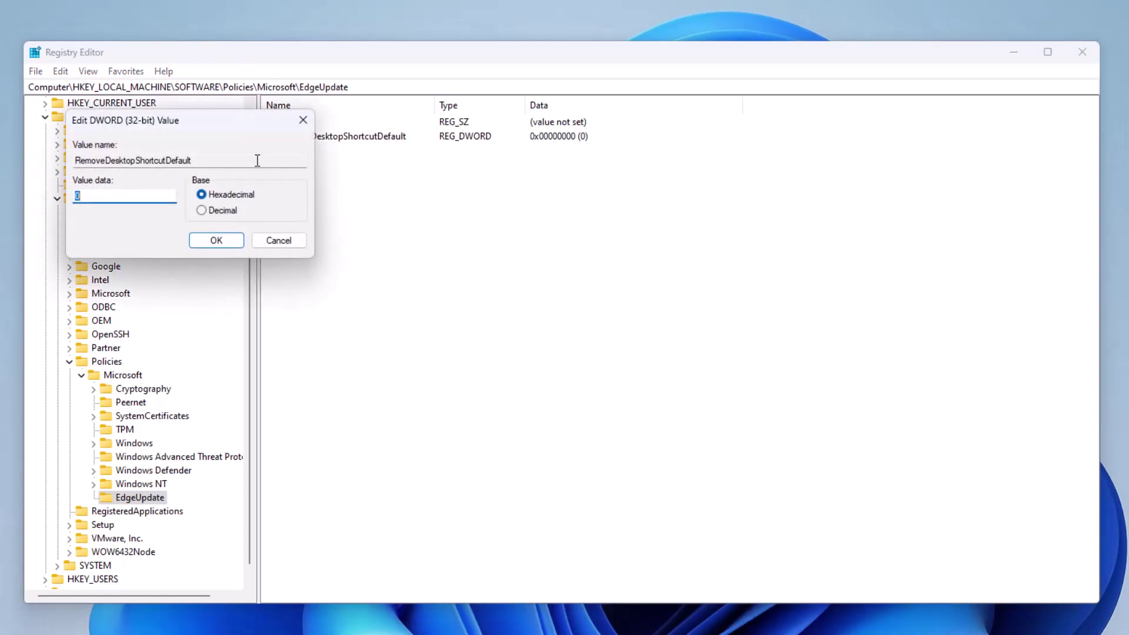
pyautogui.click(141, 191)
pyautogui.press('BackSpace')
pyautogui.write('1')
pyautogui.click(209, 238)
# Reopen RemoveDesktopShortcutDefault with Modify to confirm its data is 1, keeping it unchanged
pyautogui.rightClick(307, 141)
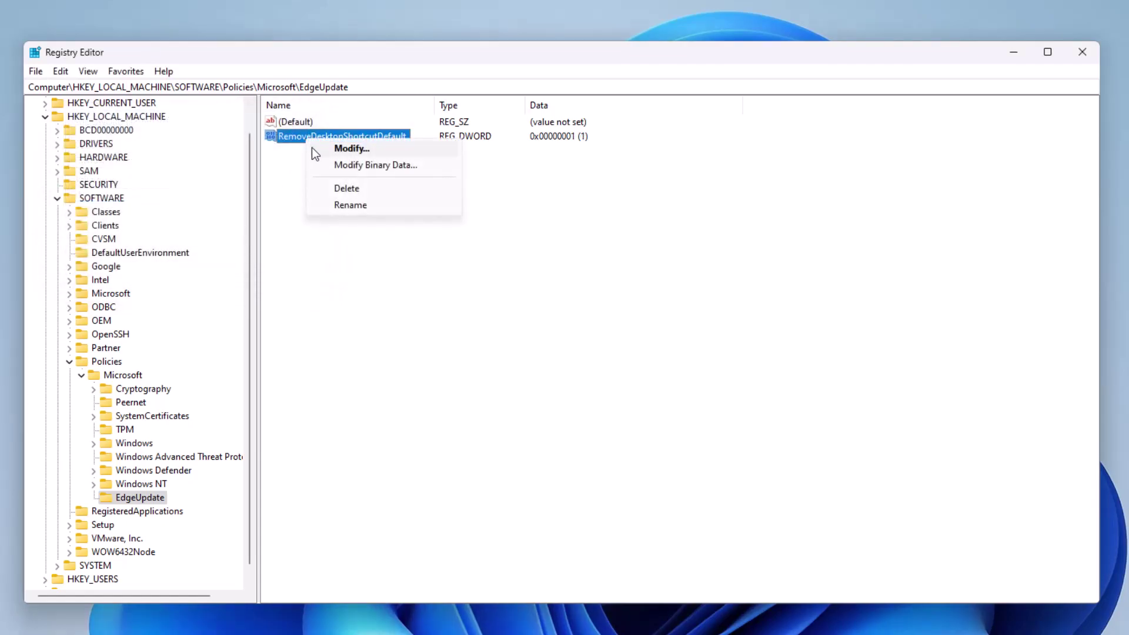
pyautogui.click(312, 149)
pyautogui.click(211, 234)
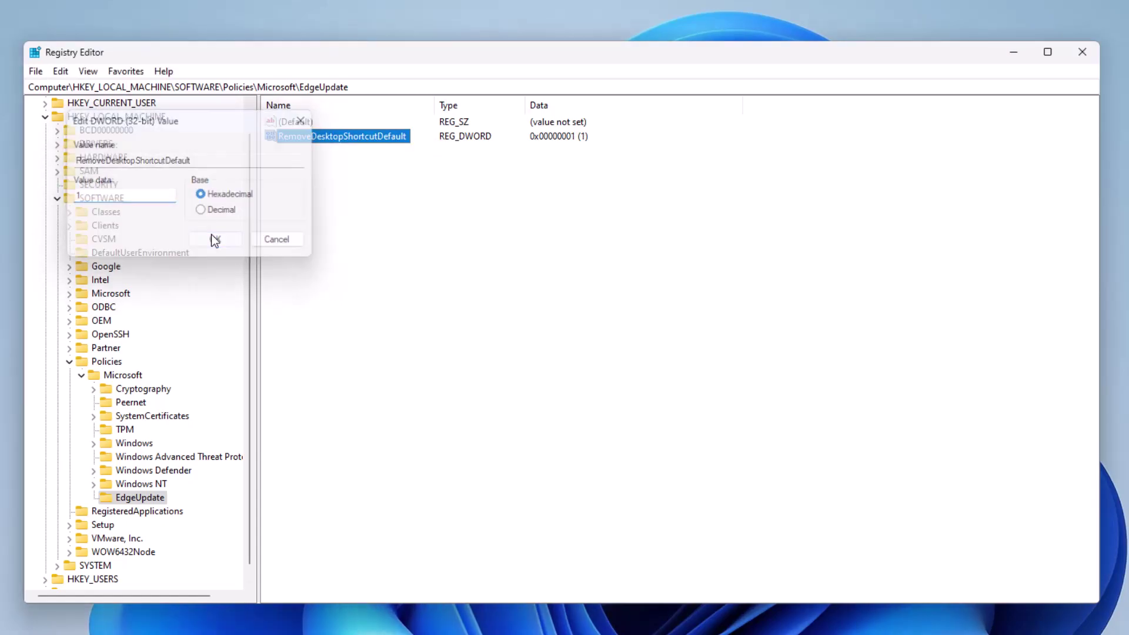